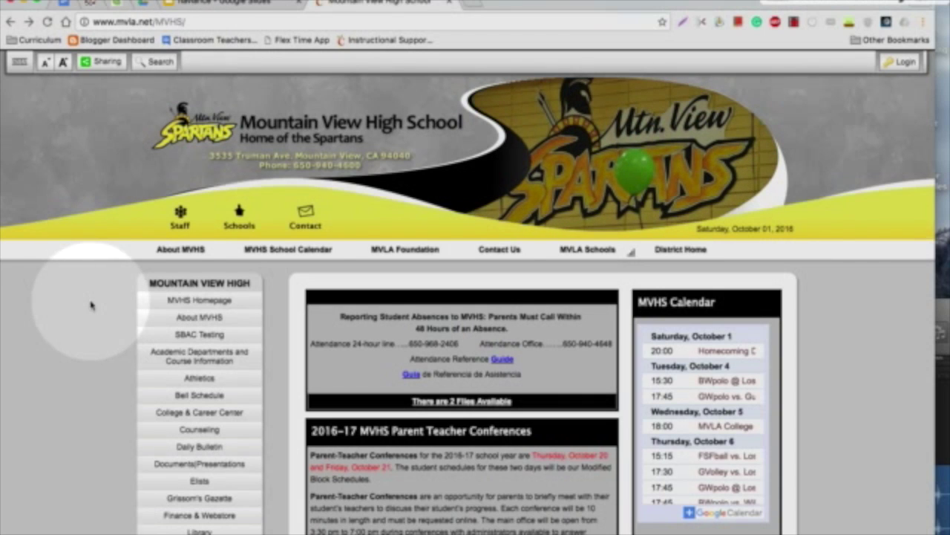
Step: Scroll to Parent Resources on the MVHS homepage and follow the Naviance Family Connection MVHS link
scroll(91, 305, "down", 5)
scroll(91, 305, "down", 3)
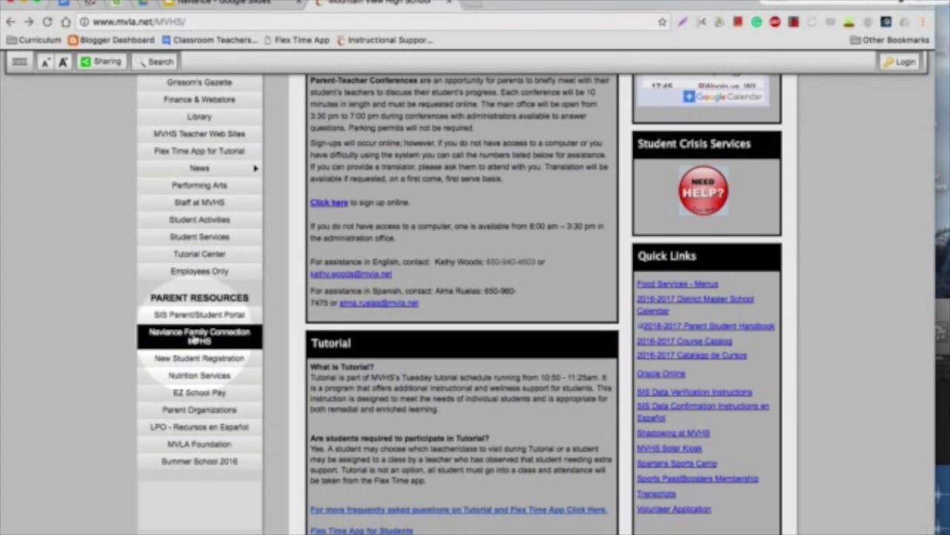
left_click(195, 338)
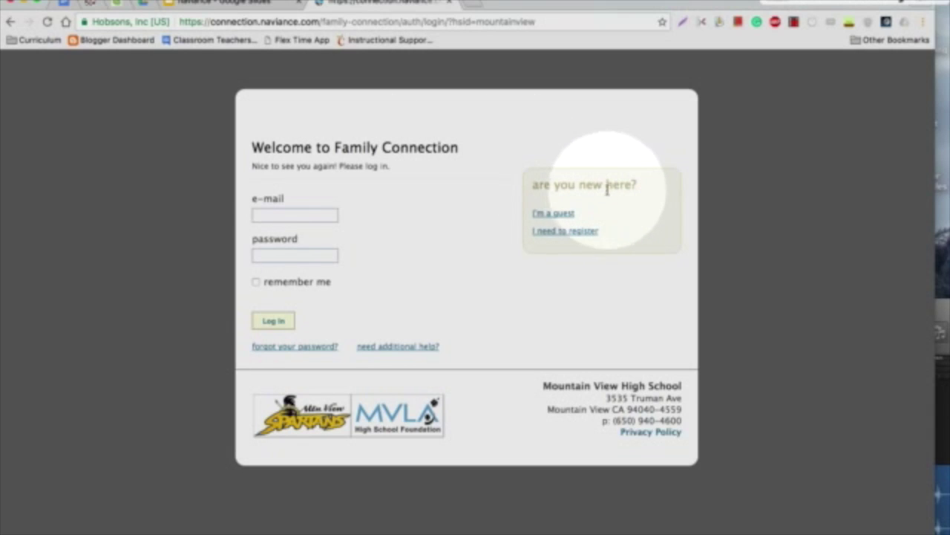
Step: Enter the registration code on the 'I need to register' page, then return to the Naviance slides
left_click(559, 232)
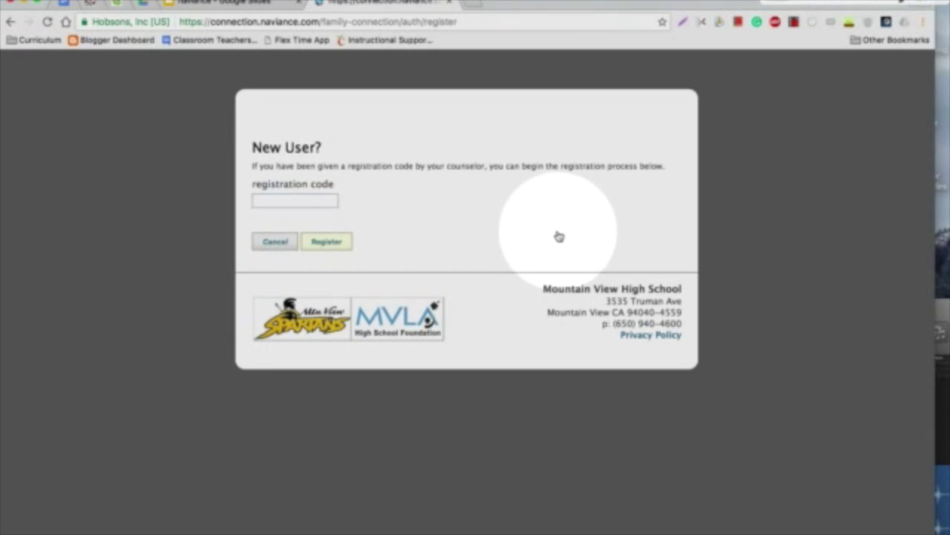
left_click(261, 199)
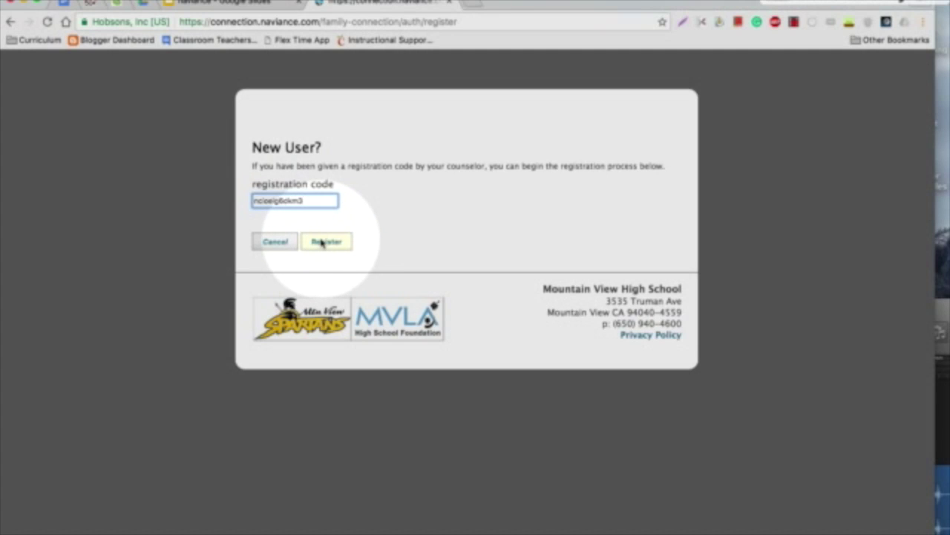
left_click(235, 6)
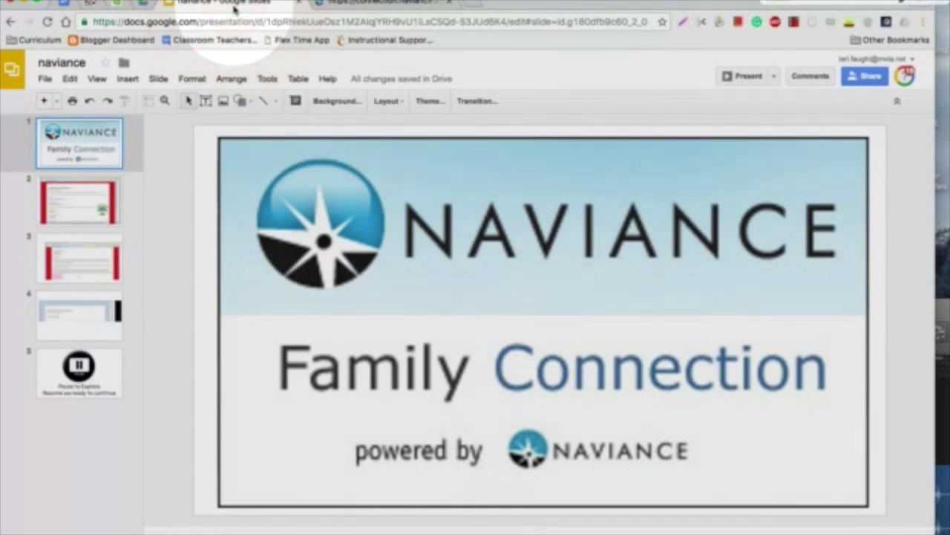
Step: Present the Naviance deck full screen and advance through the registration walkthrough slides
key("super+Return")
key("Right")
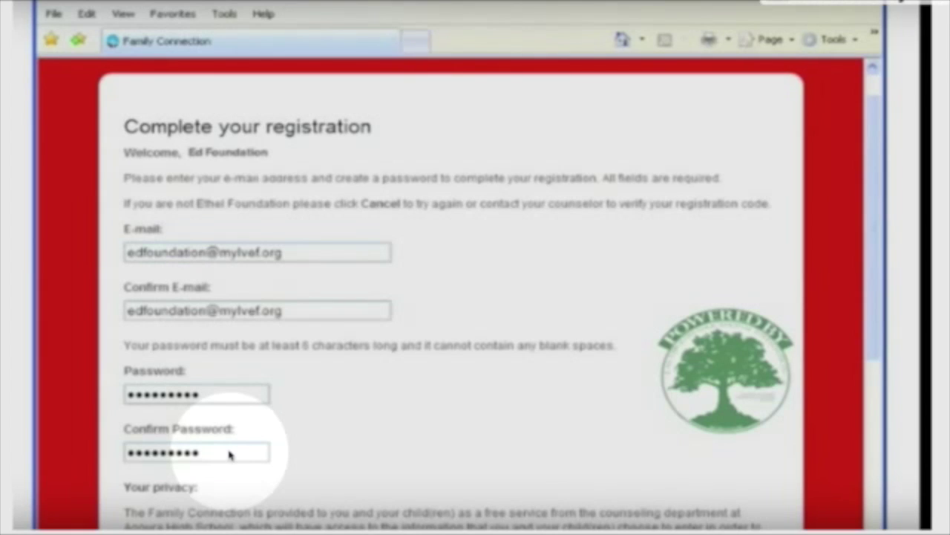
scroll(409, 391, "down", 4)
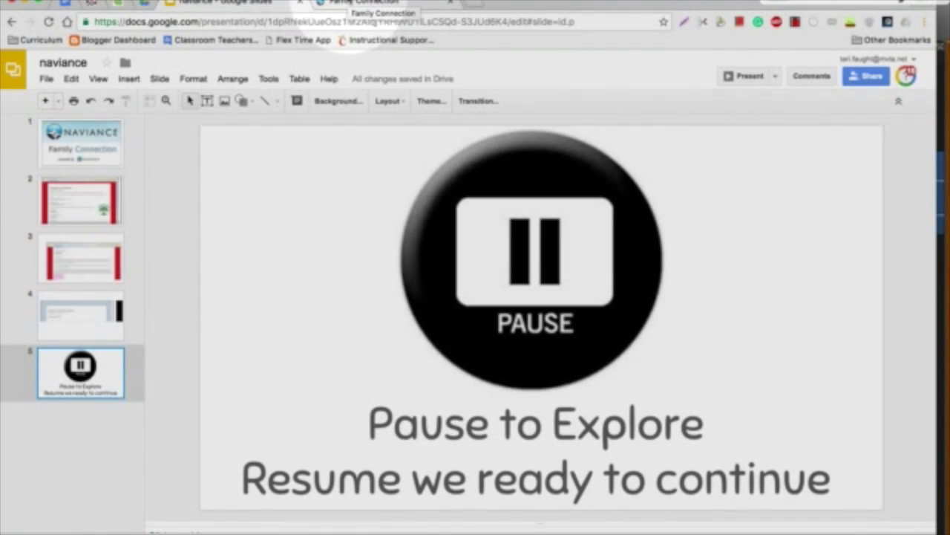
Step: Back on the Family Connection home page, go to 'Manage my account'
left_click(350, 4)
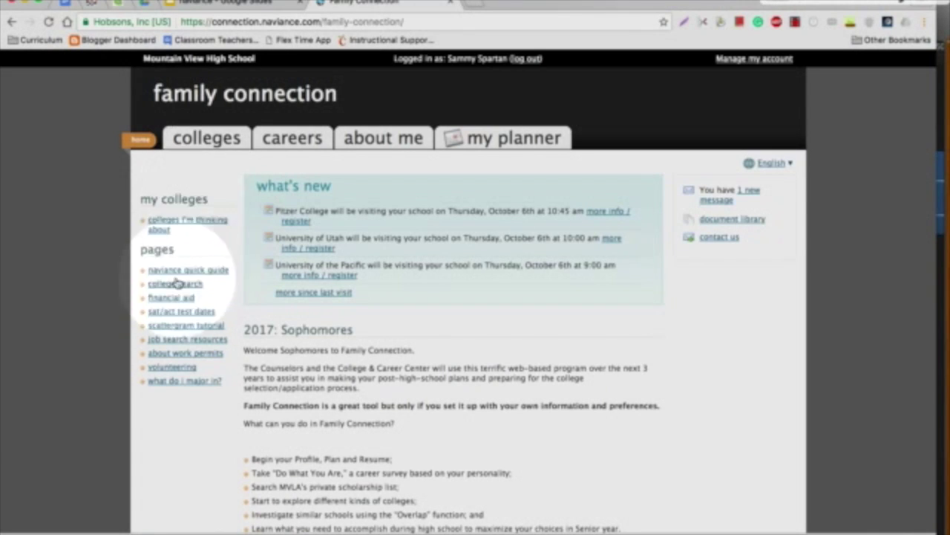
scroll(371, 360, "down", 5)
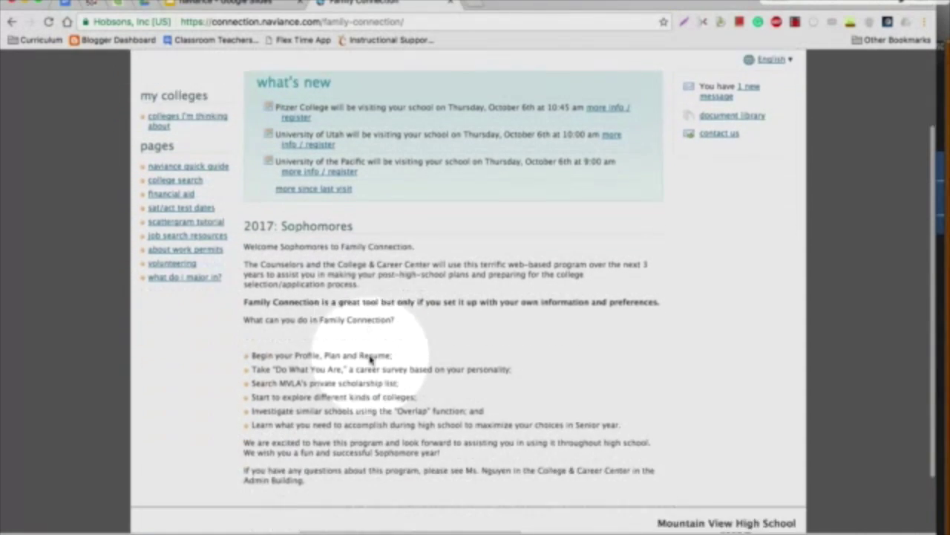
scroll(370, 360, "up", 3)
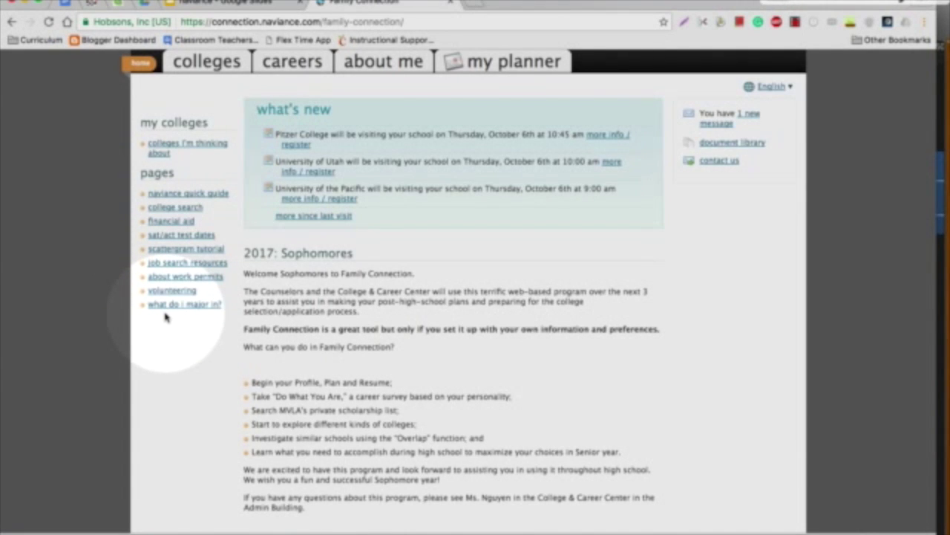
scroll(165, 317, "up", 1)
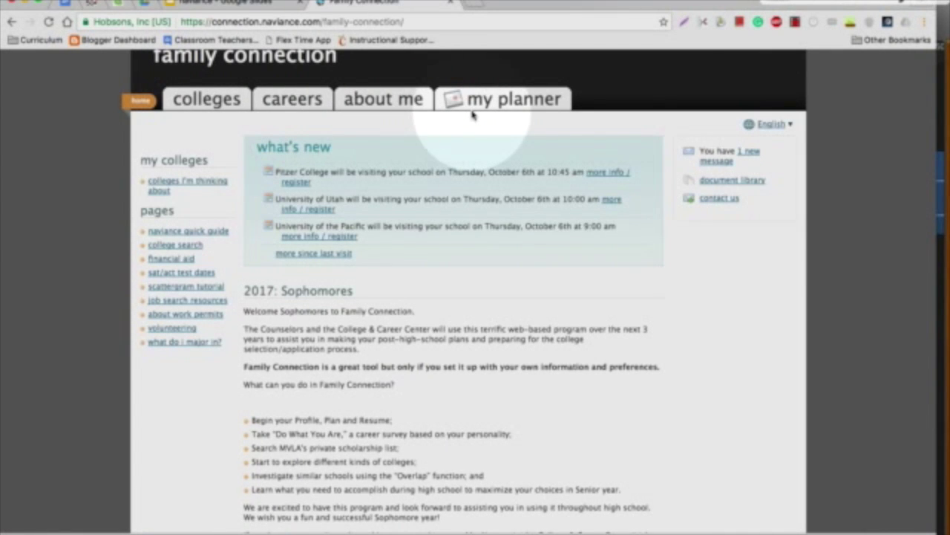
scroll(471, 114, "up", 1)
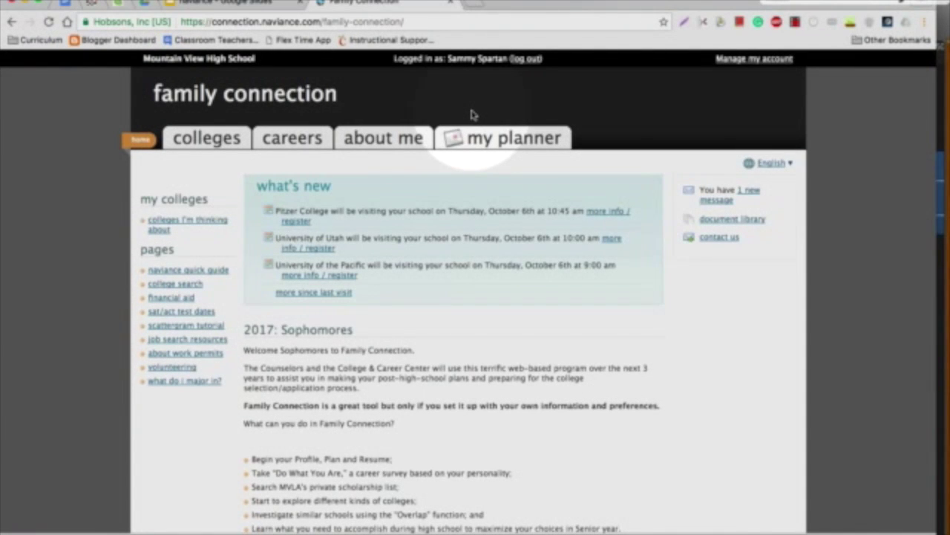
left_click(754, 60)
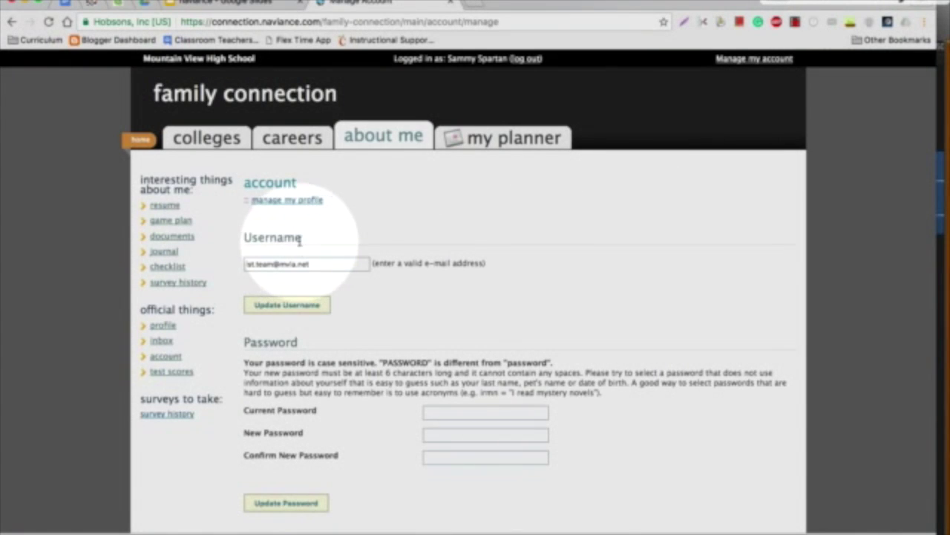
Step: Change the username to the student's ID-based school e-mail, then return to the slide deck
left_click_drag(299, 238, 248, 238)
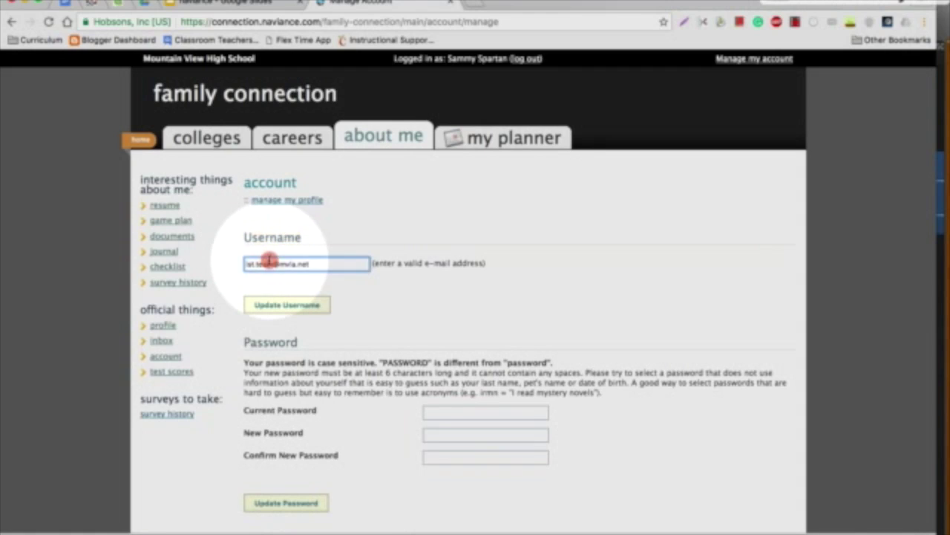
left_click(303, 264)
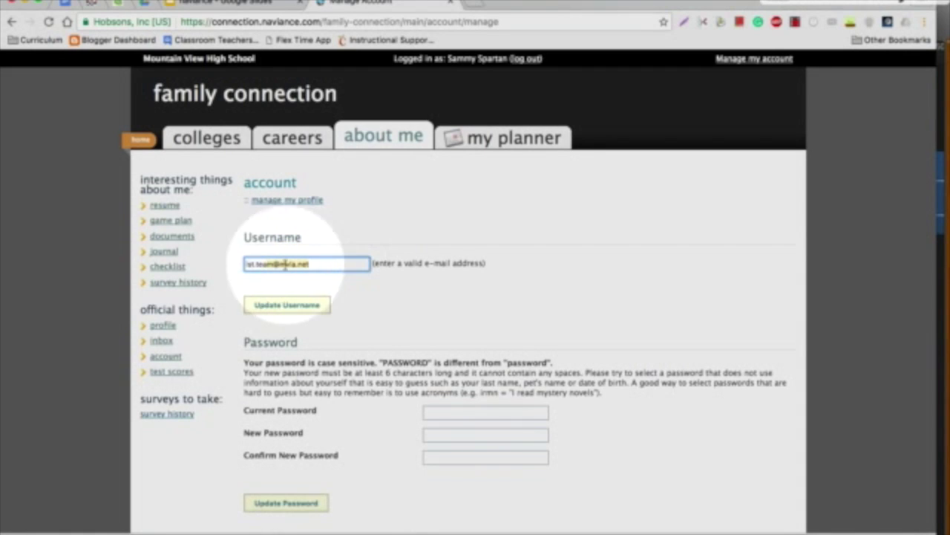
left_click(273, 265)
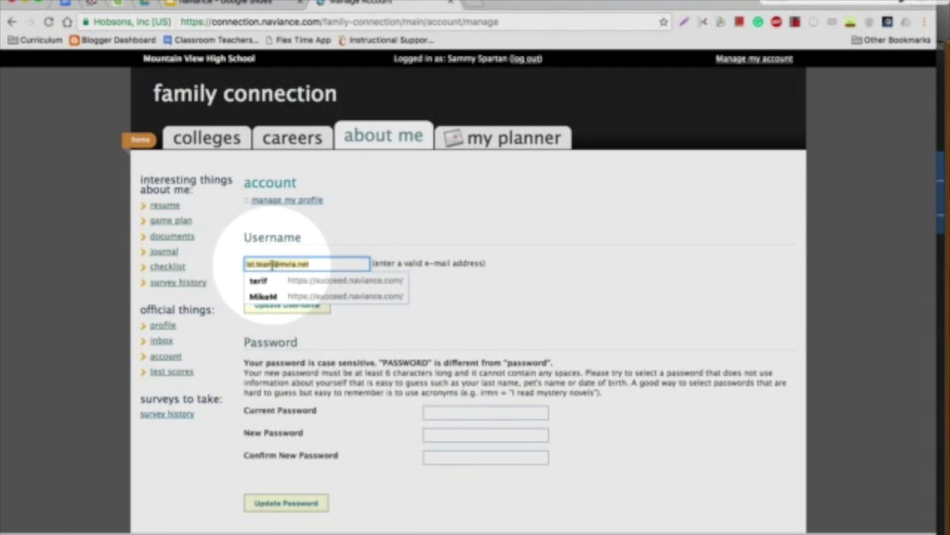
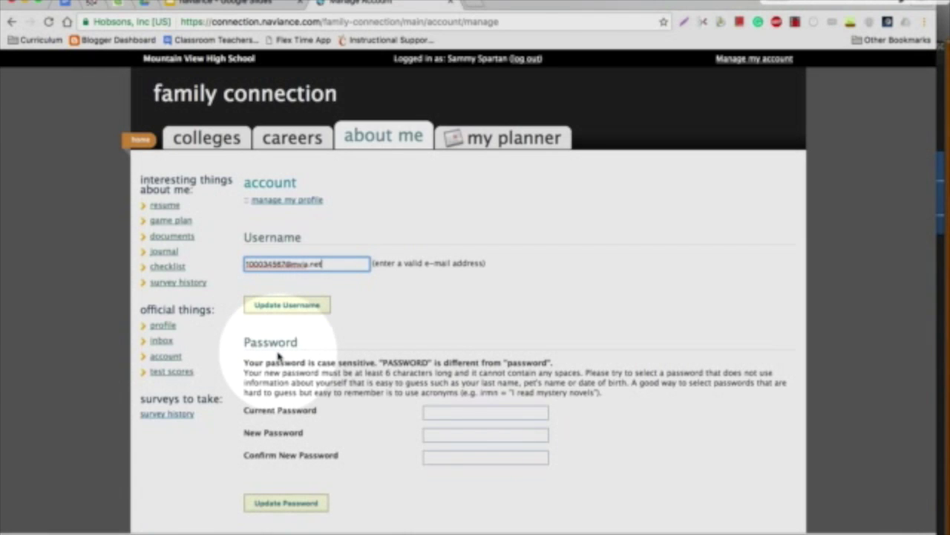
left_click(435, 412)
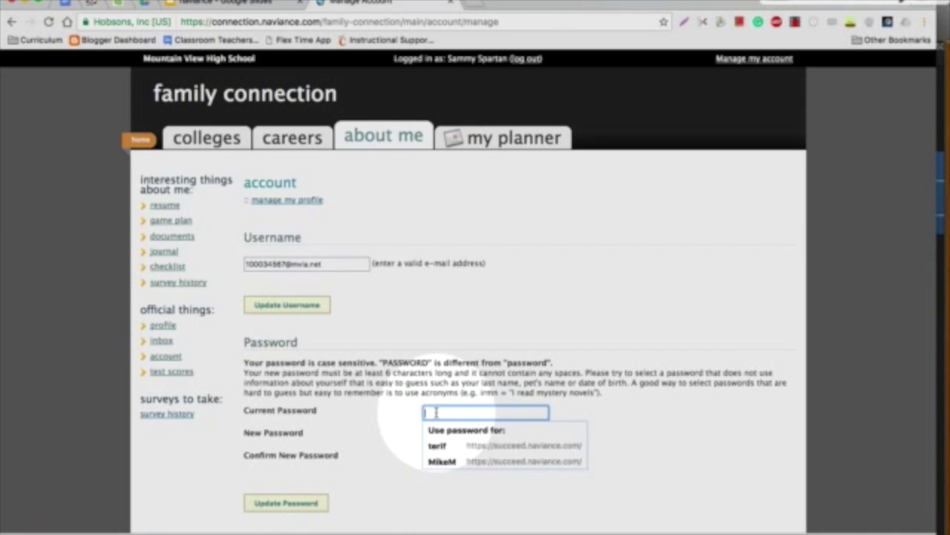
left_click(406, 424)
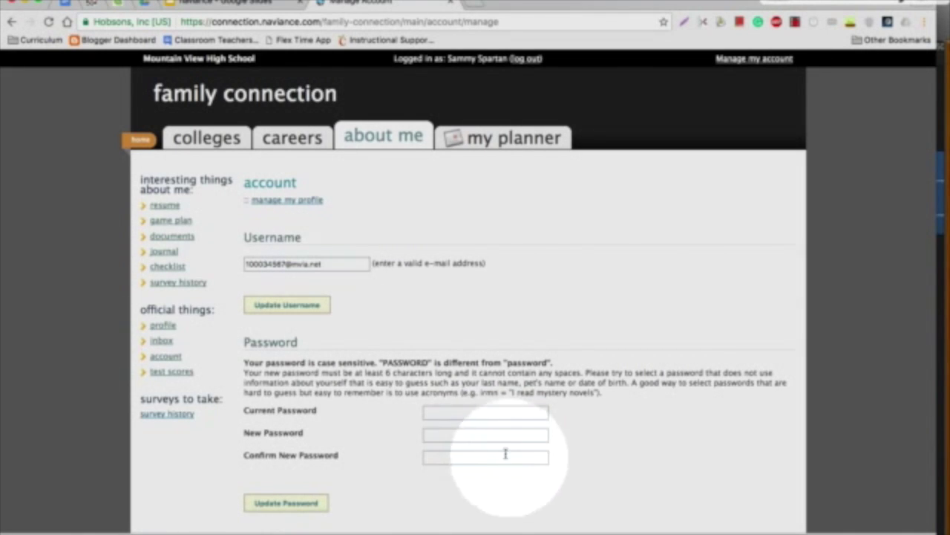
left_click(222, 3)
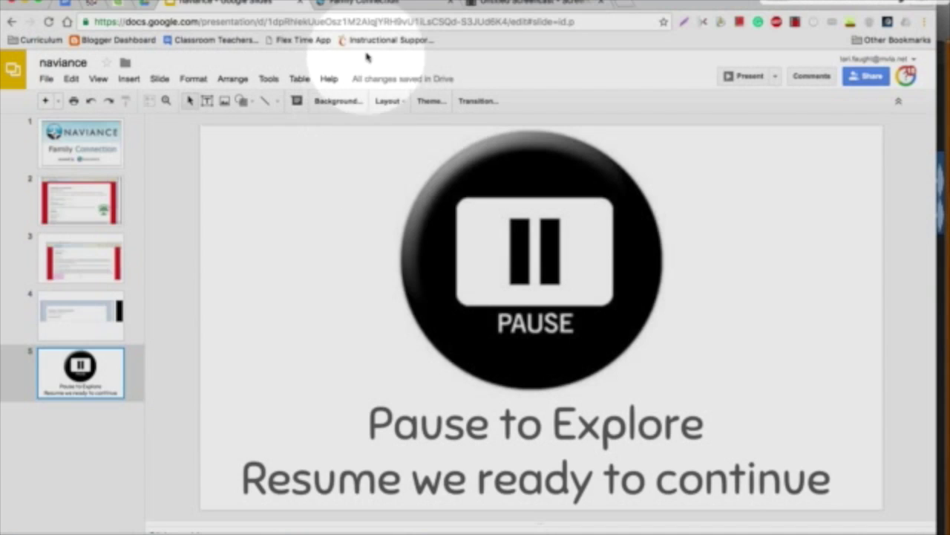
Step: Switch from the slides back to the Family Connection home page
left_click(359, 4)
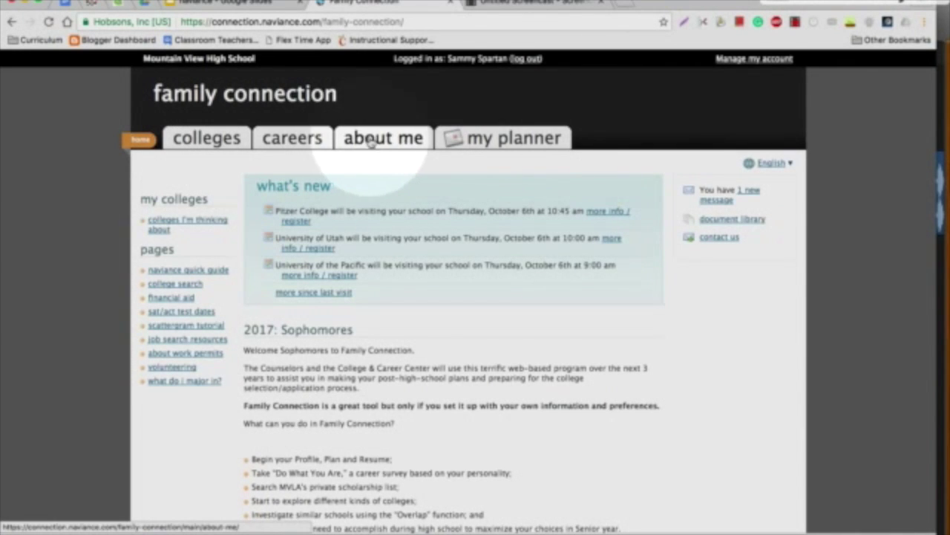
Step: Open 'about me' and scroll down to the 'interesting things about me' section
left_click(393, 137)
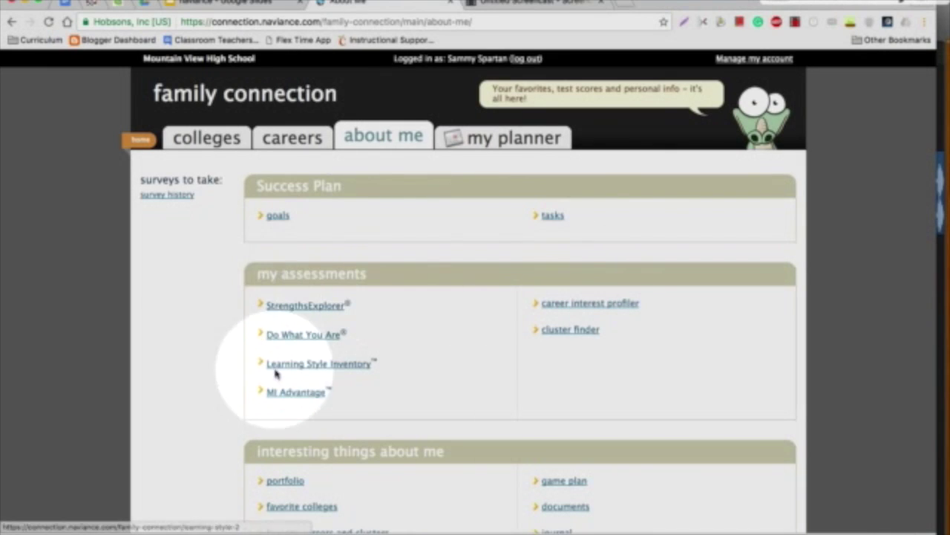
scroll(361, 388, "down", 3)
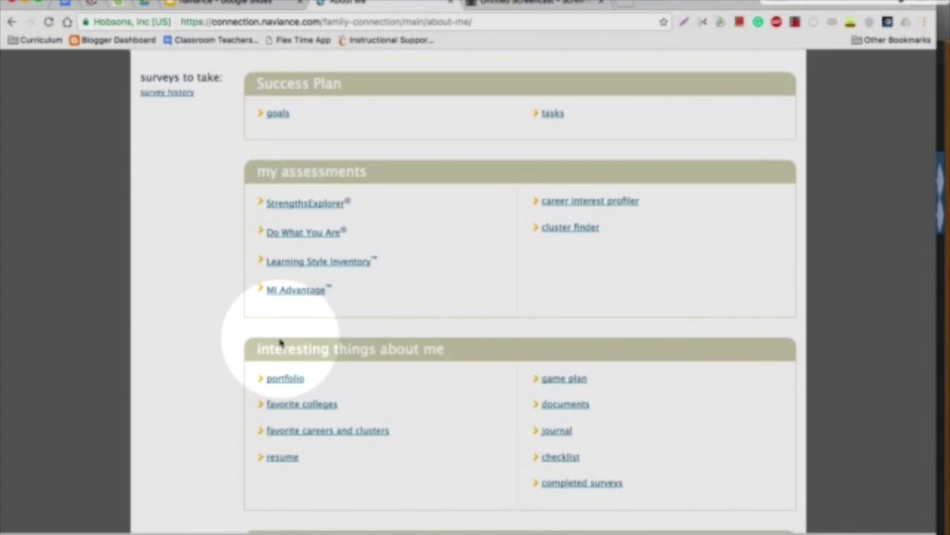
scroll(281, 342, "down", 3)
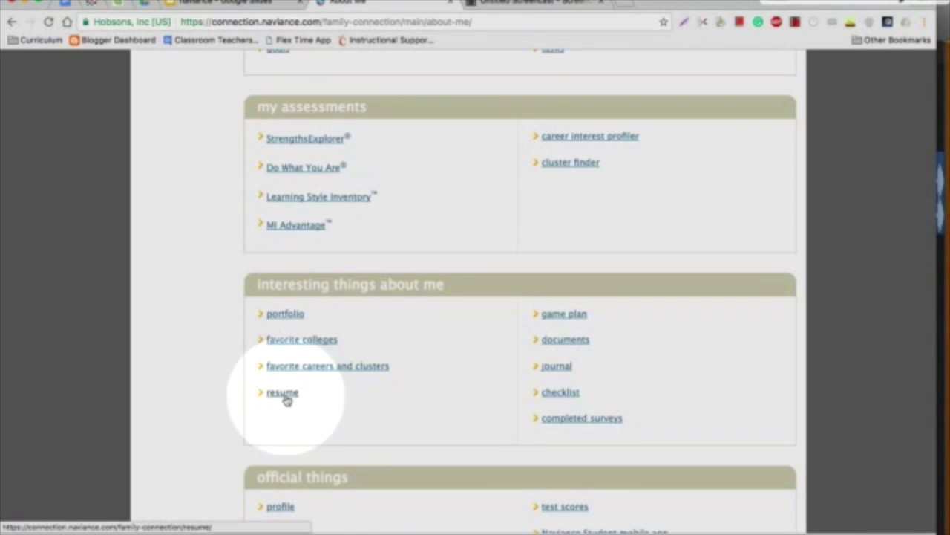
Step: Open the resume builder and expand the 'add a new entry' Select One dropdown
left_click(283, 393)
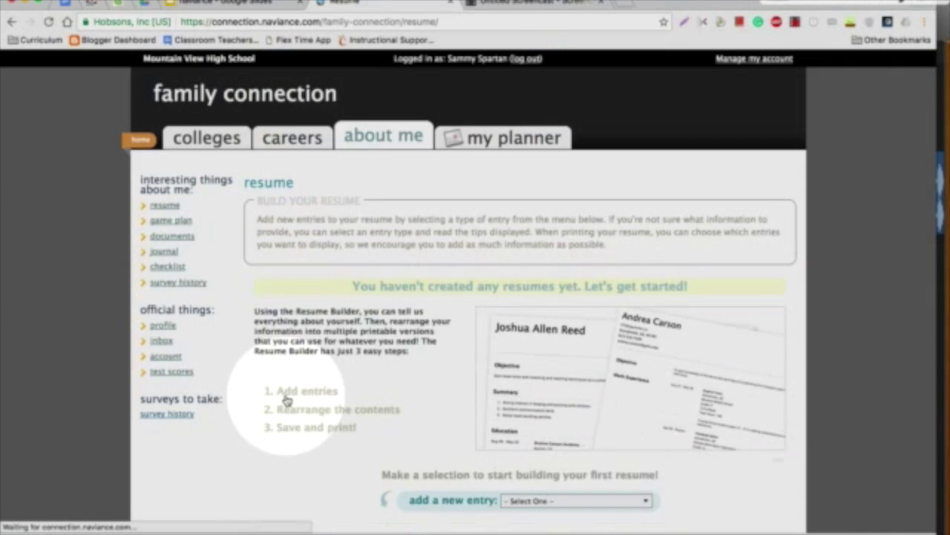
scroll(287, 401, "down", 2)
scroll(287, 401, "down", 1)
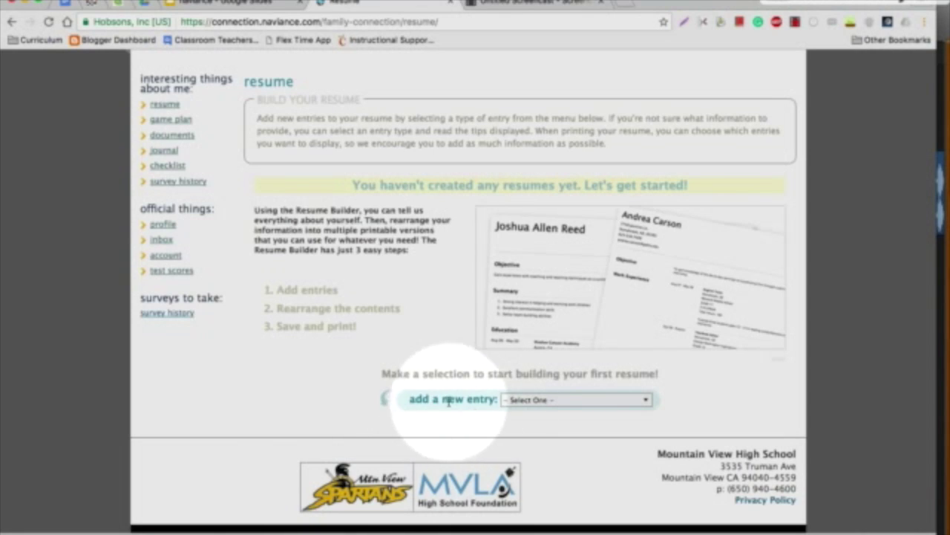
left_click(529, 399)
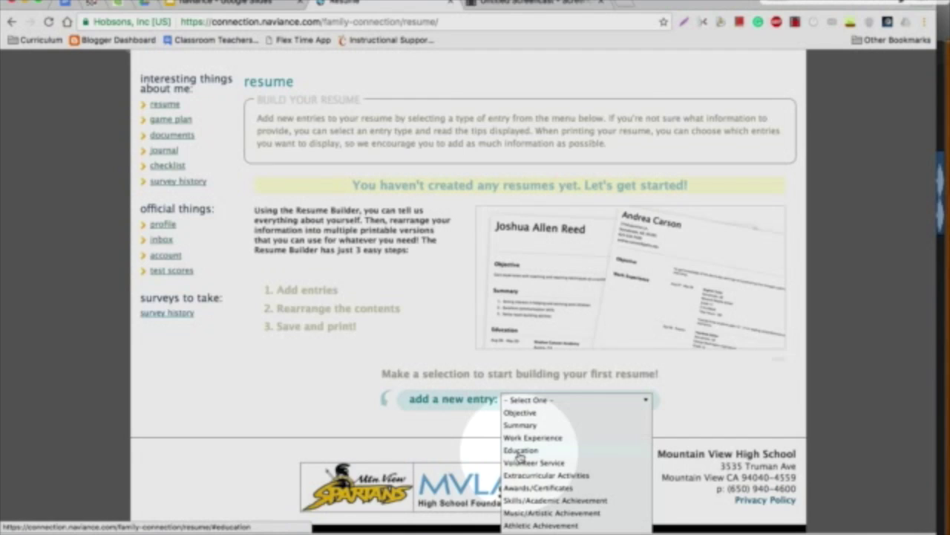
Step: Start an Education entry with school 'Mountain View High School' and location 'Mountain View CA'
left_click(519, 453)
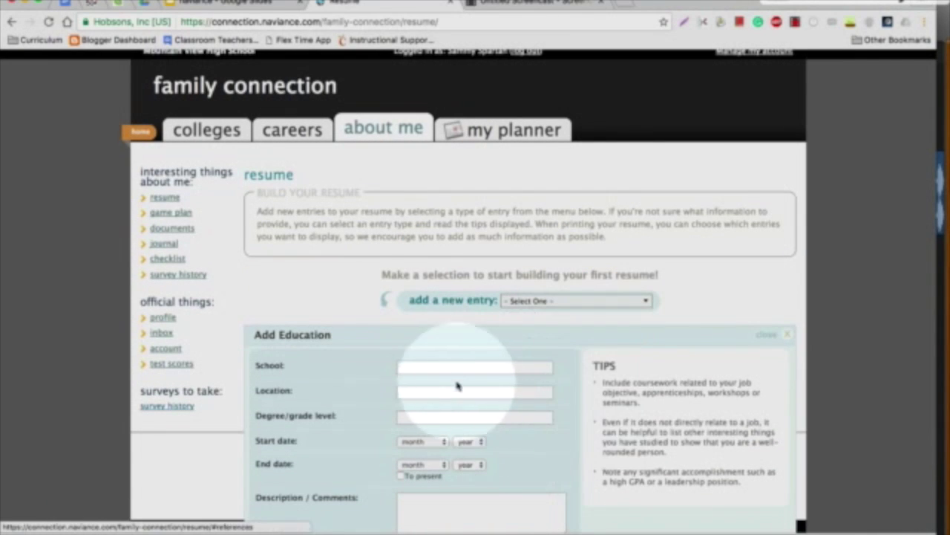
scroll(442, 367, "down", 2)
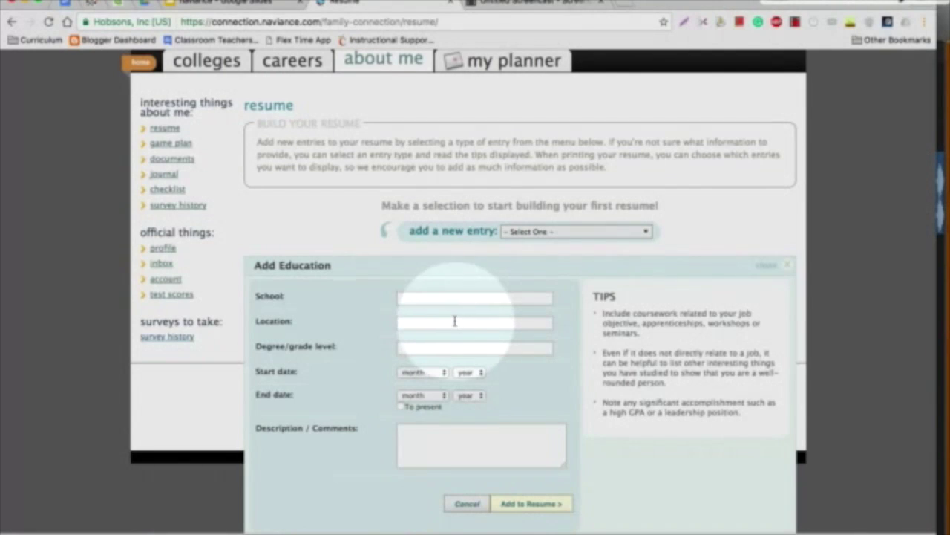
left_click(448, 298)
type("Mo")
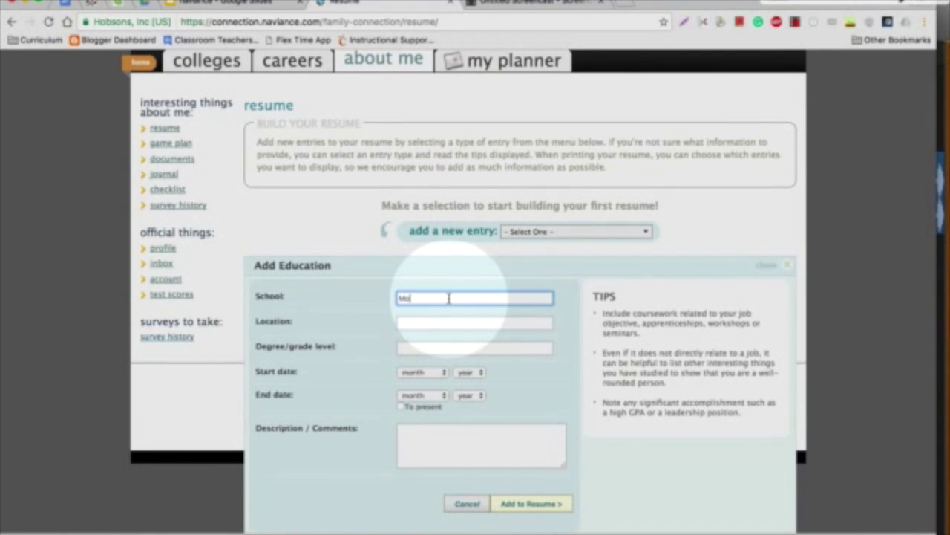
type("untain View High School")
key("Tab")
type("Lountai")
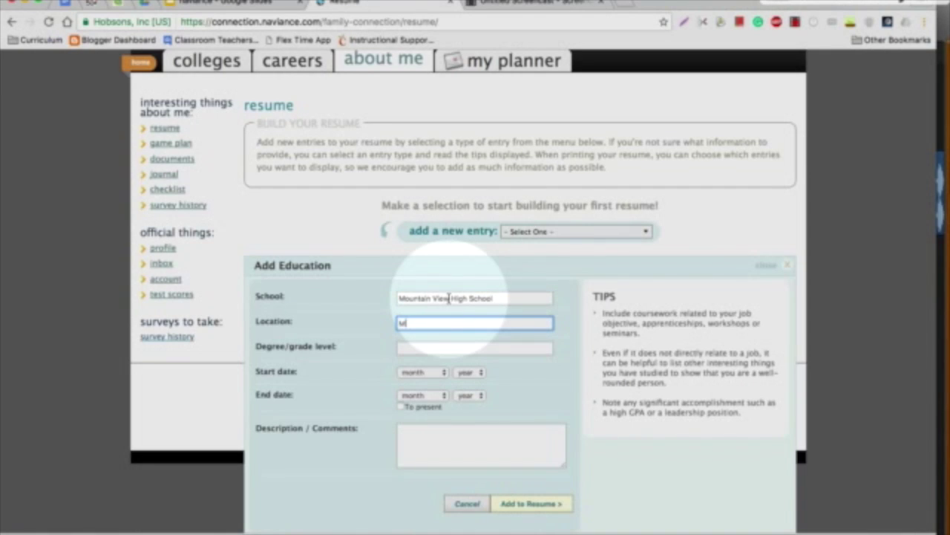
type("n View CA")
key("Tab")
key("Tab")
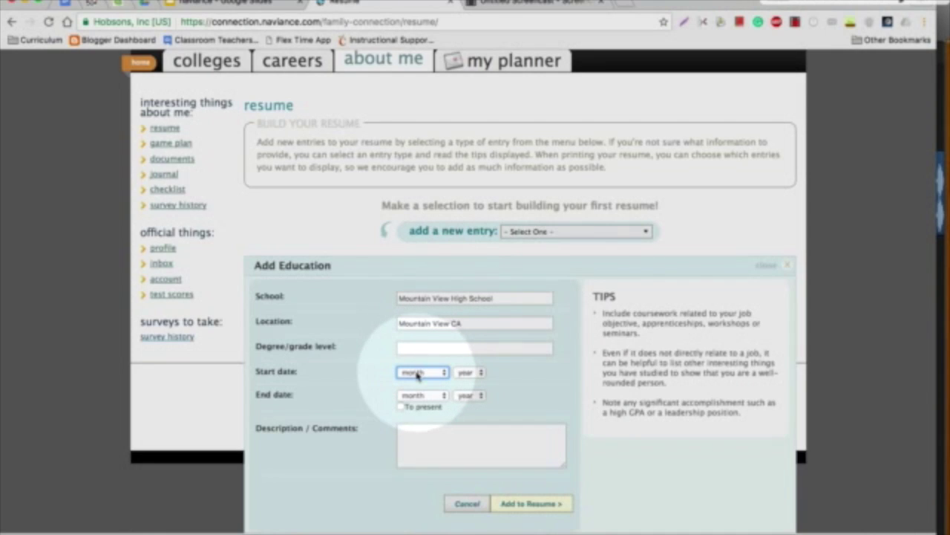
Step: Set dates August 2016 to present, comment 'expected graduation date: June 2020', and add to resume
left_click(418, 373)
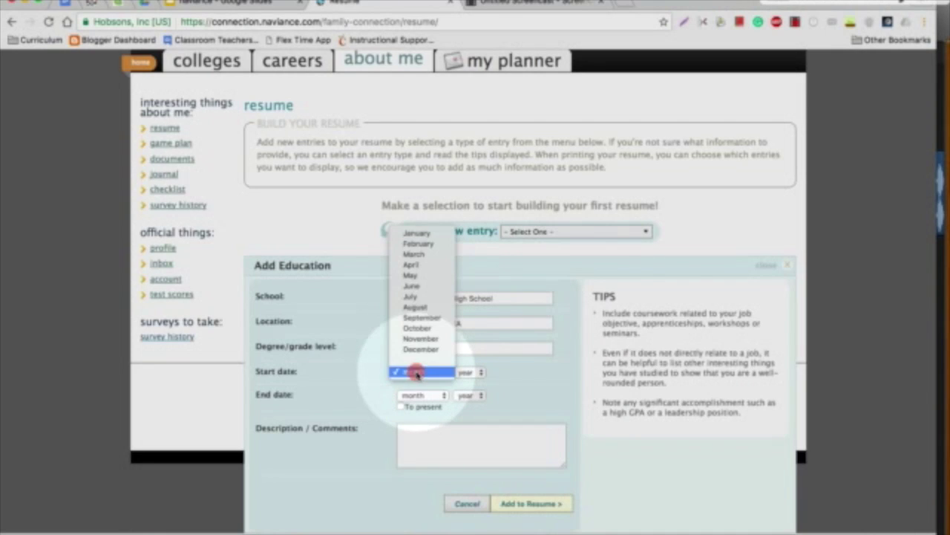
left_click(414, 306)
left_click(467, 372)
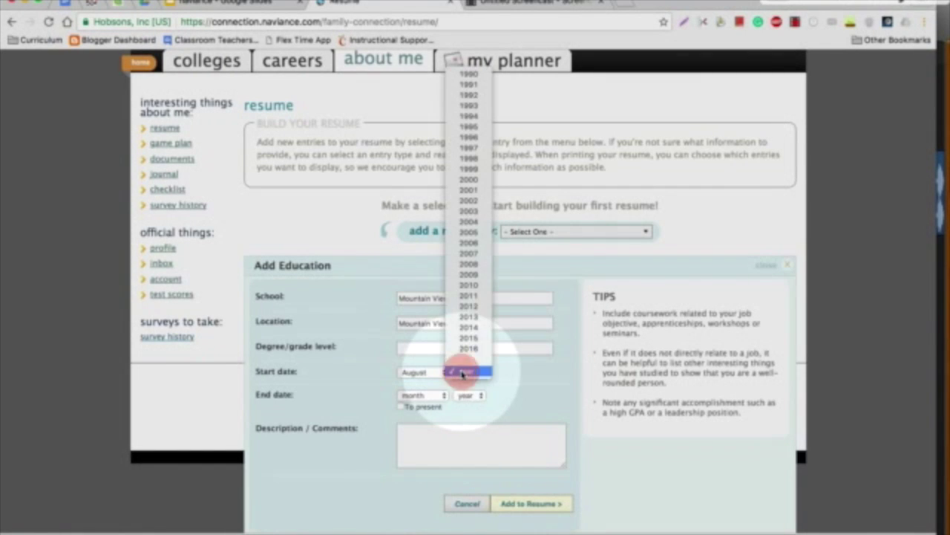
left_click(462, 352)
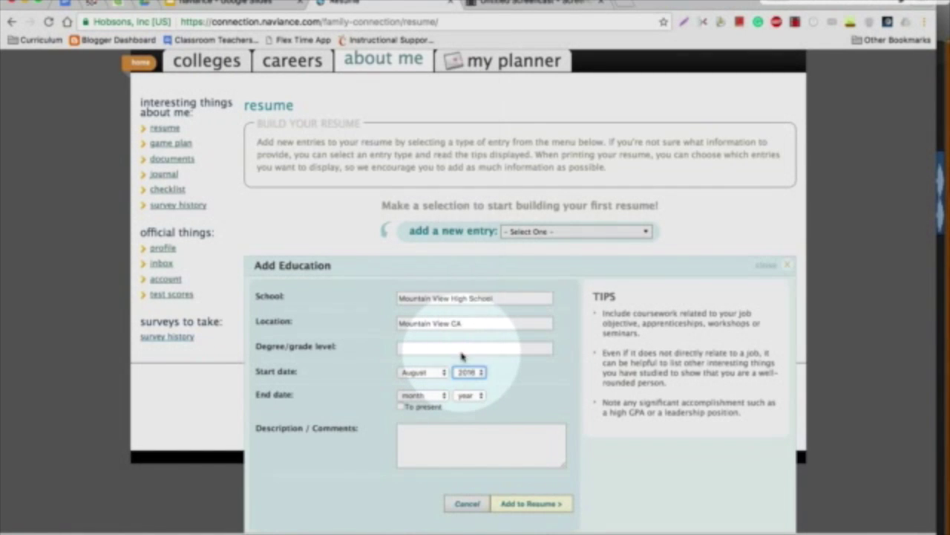
left_click(400, 407)
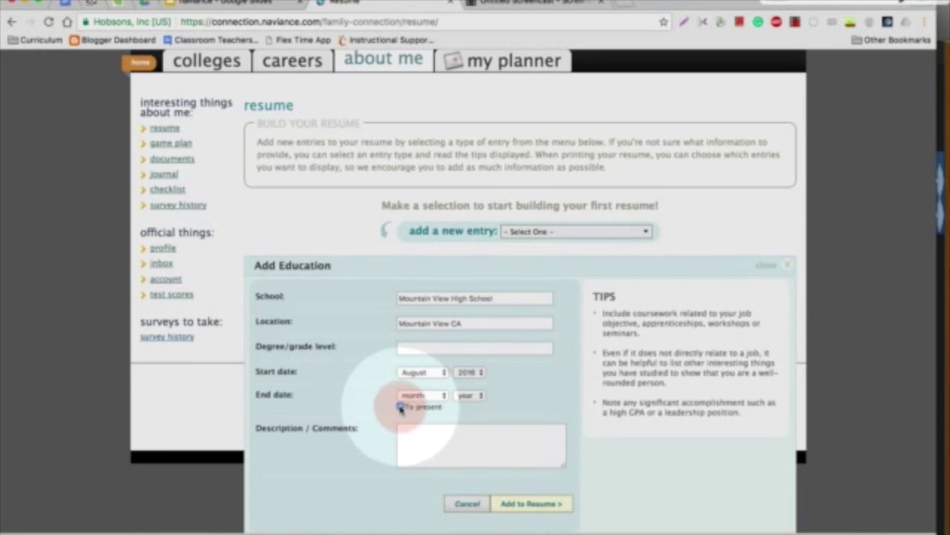
left_click(413, 455)
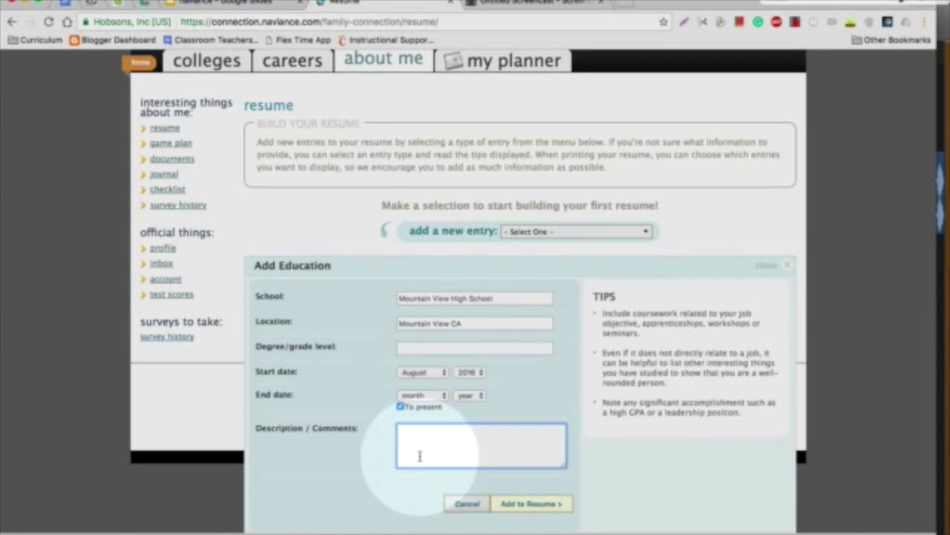
type("expected graduation date: June 20")
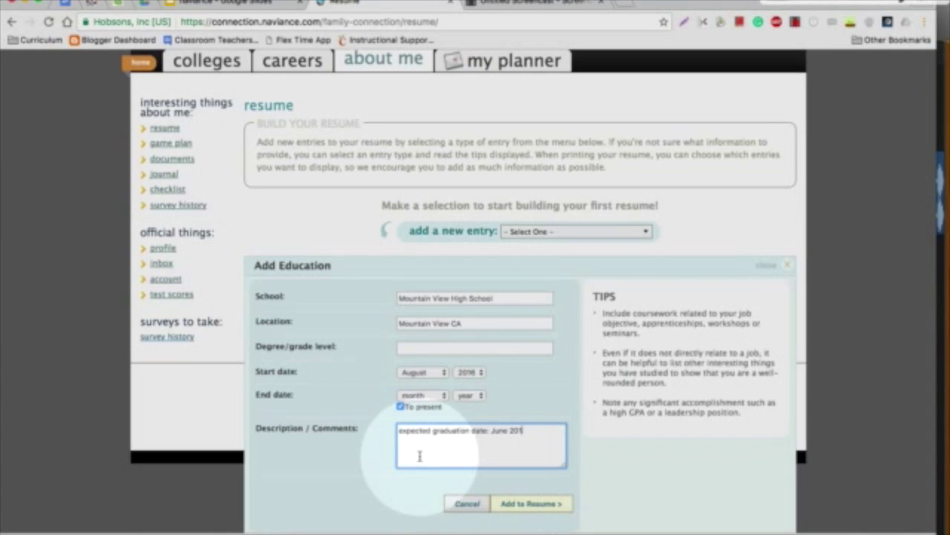
type("20")
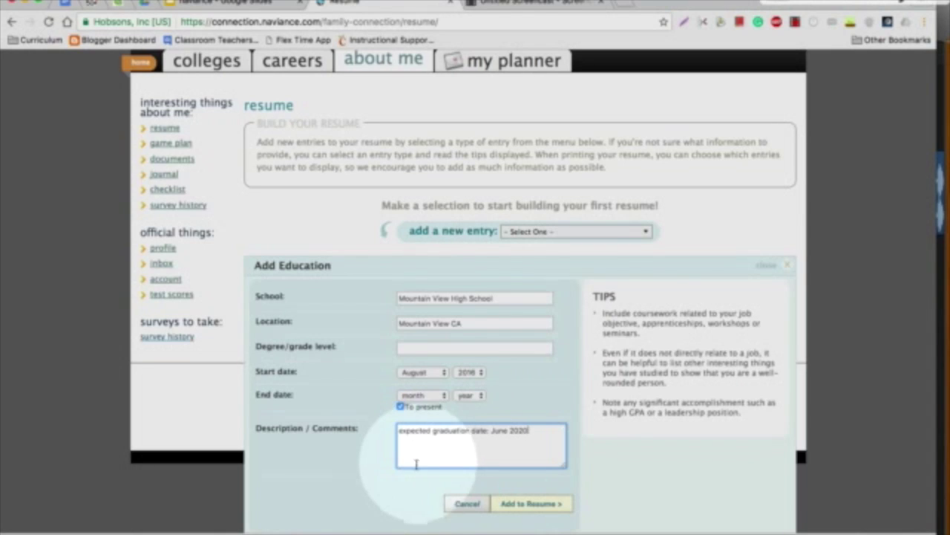
scroll(393, 477, "down", 1)
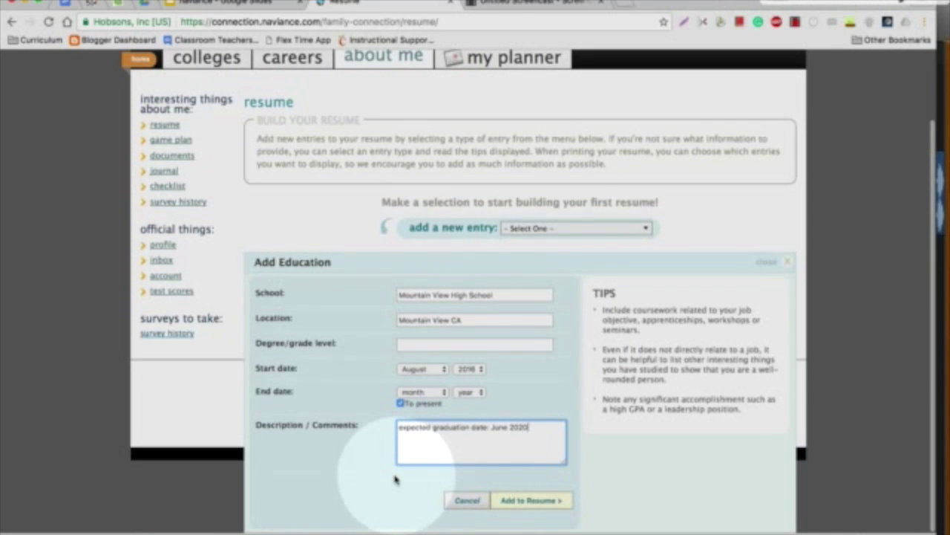
left_click(522, 501)
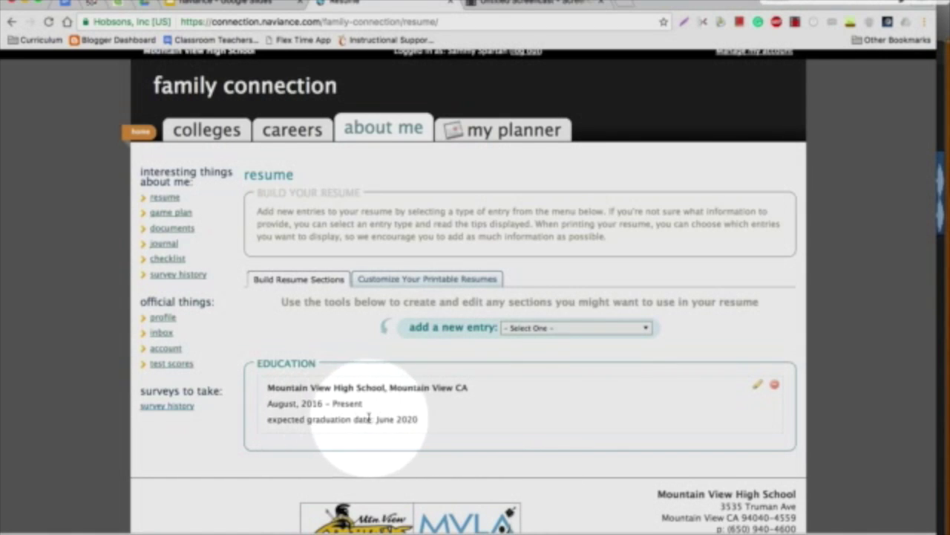
left_click(539, 330)
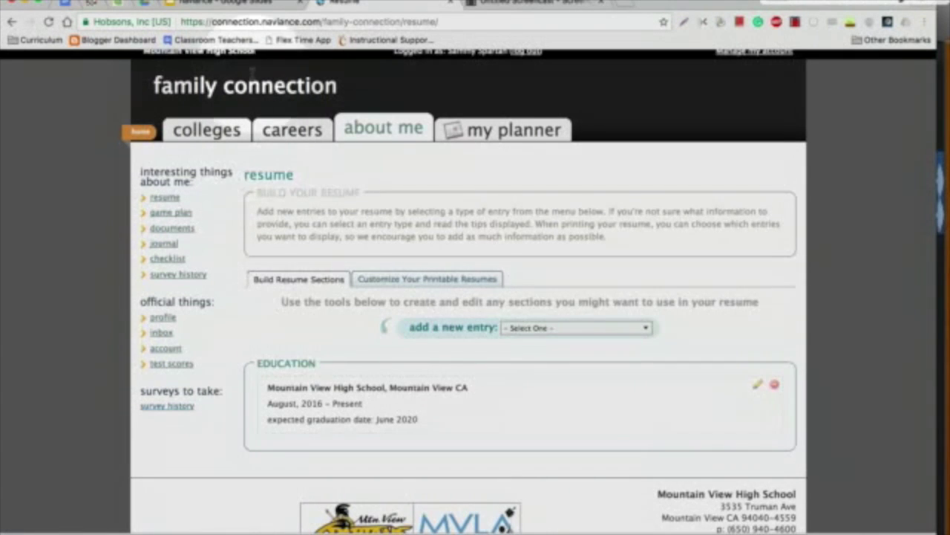
left_click(235, 5)
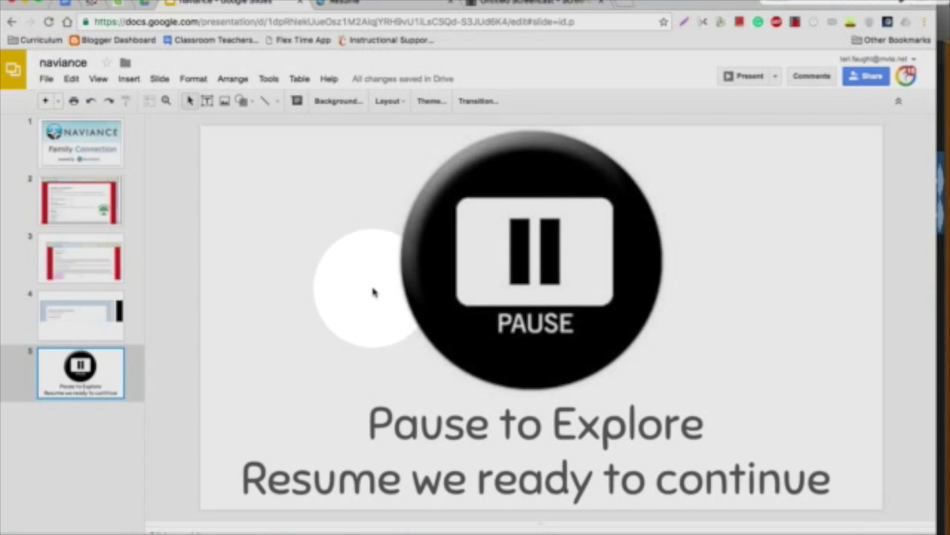
Step: Show the Pause to Explore slide, then return to the Naviance 'about me' page
left_click(796, 25)
mouse_move(555, 526)
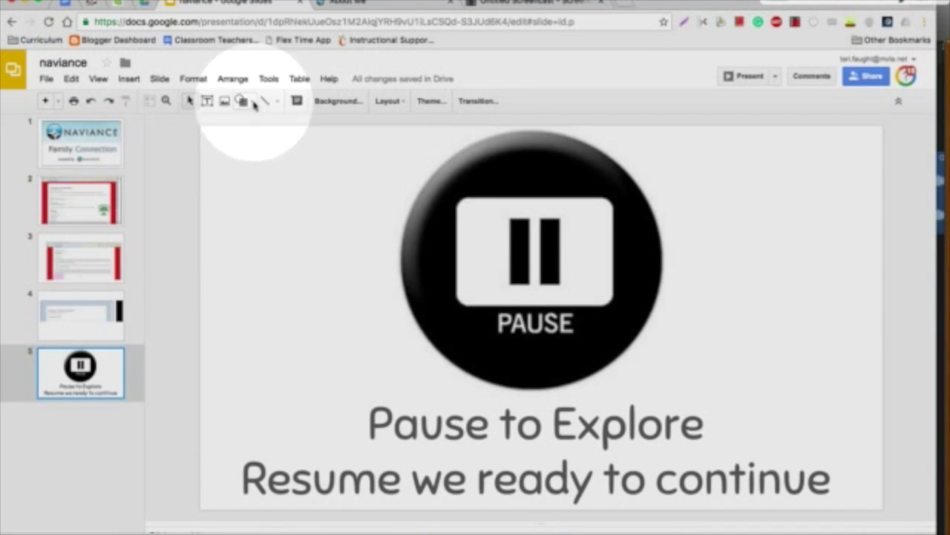
left_click(359, 3)
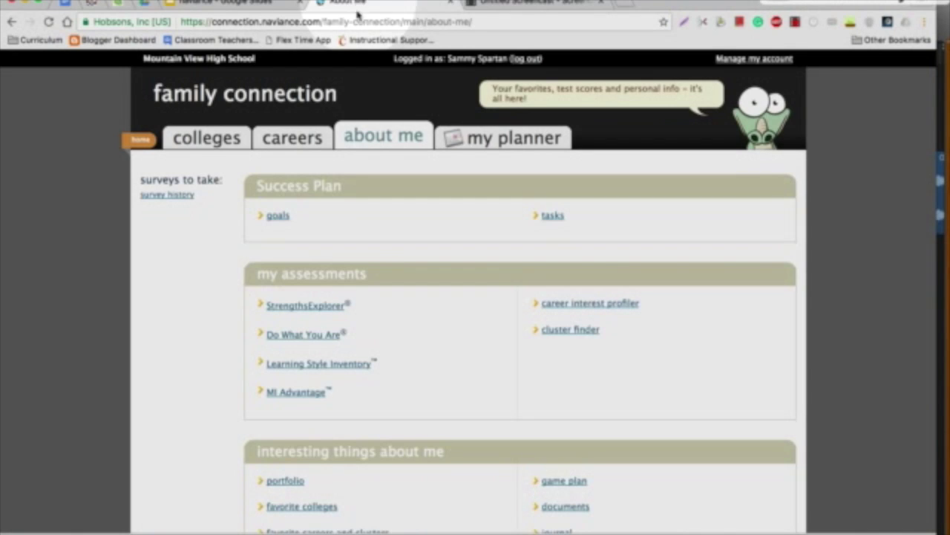
Step: Open the colleges page listing my colleges links and three upcoming college visits
scroll(178, 339, "down", 4)
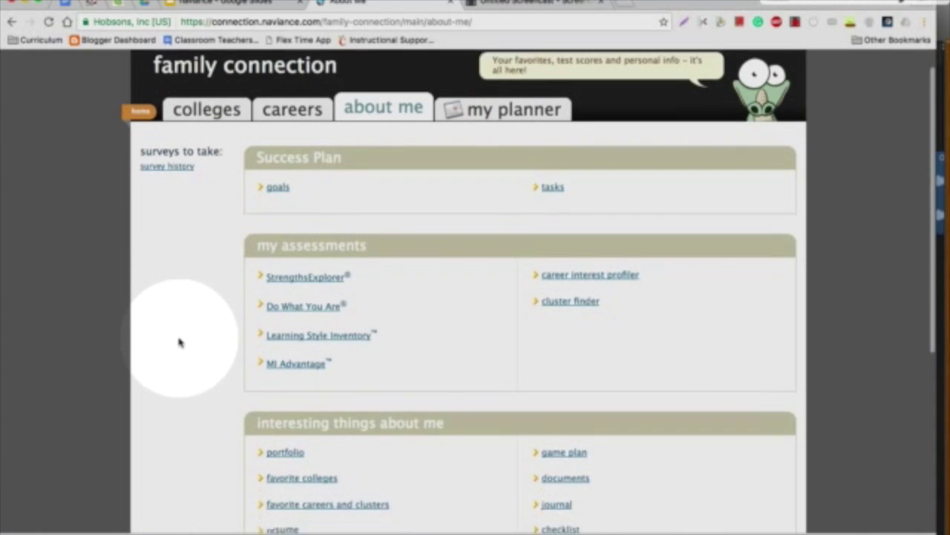
scroll(178, 339, "up", 2)
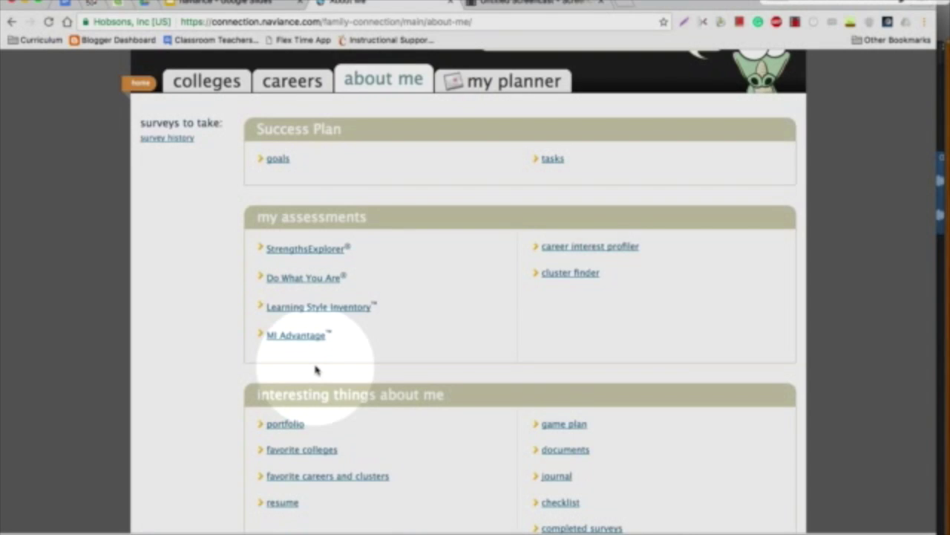
left_click(199, 86)
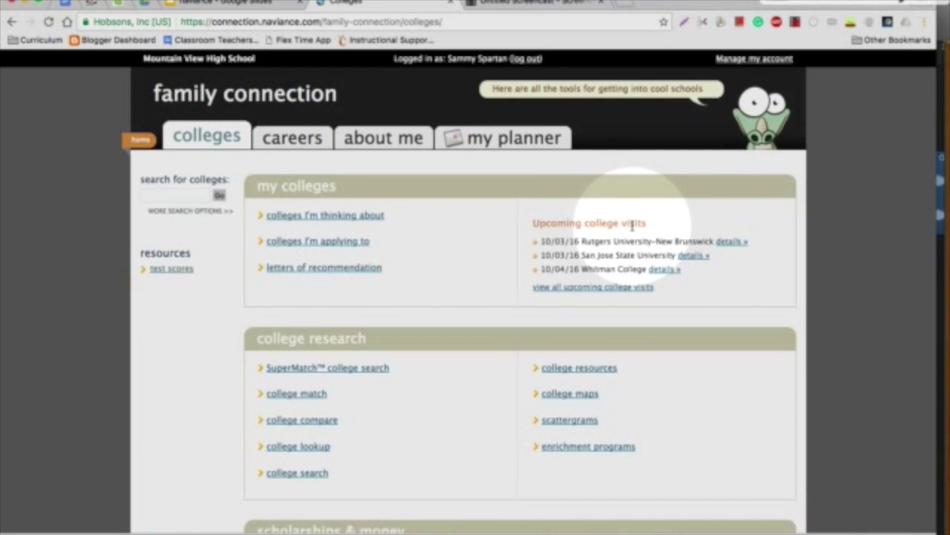
left_click(622, 289)
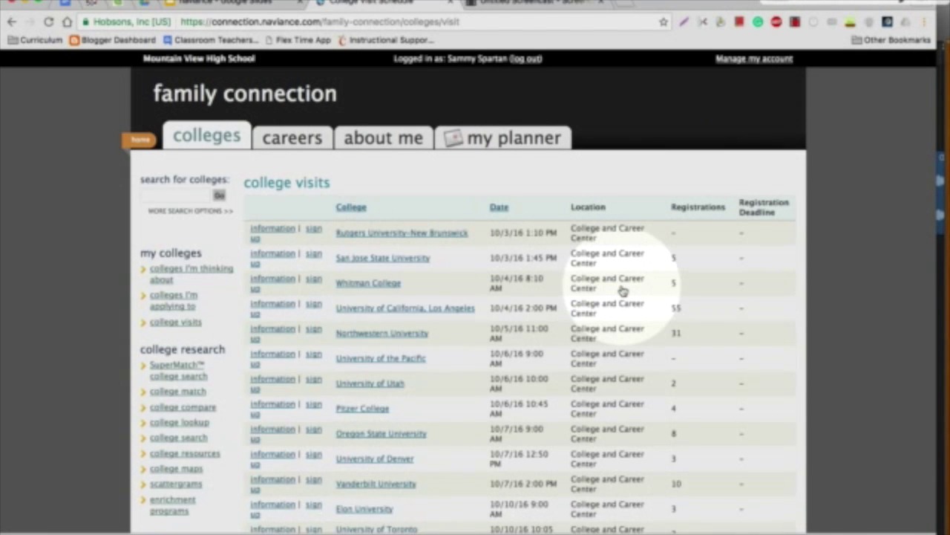
scroll(622, 290, "down", 3)
scroll(622, 289, "down", 7)
scroll(622, 290, "down", 5)
scroll(623, 290, "down", 3)
scroll(622, 289, "up", 11)
scroll(623, 289, "up", 5)
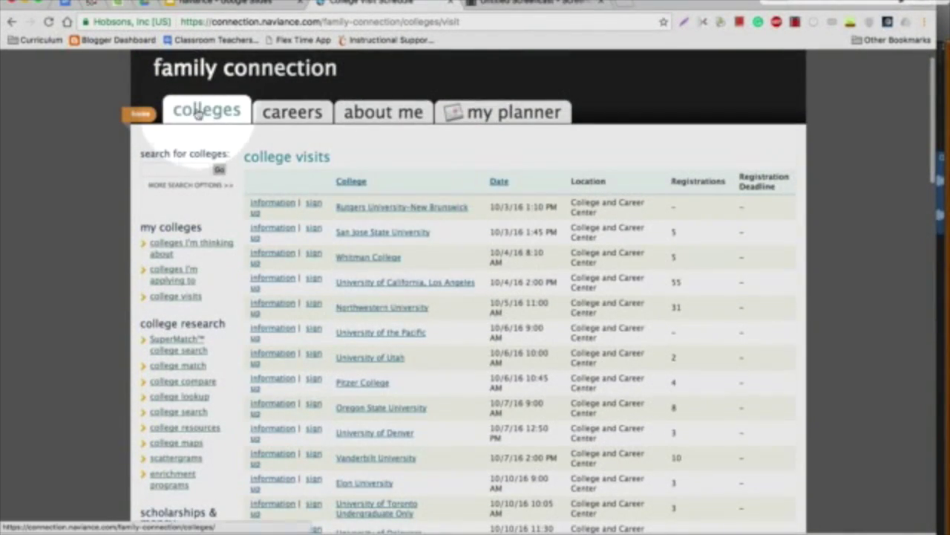
left_click(198, 111)
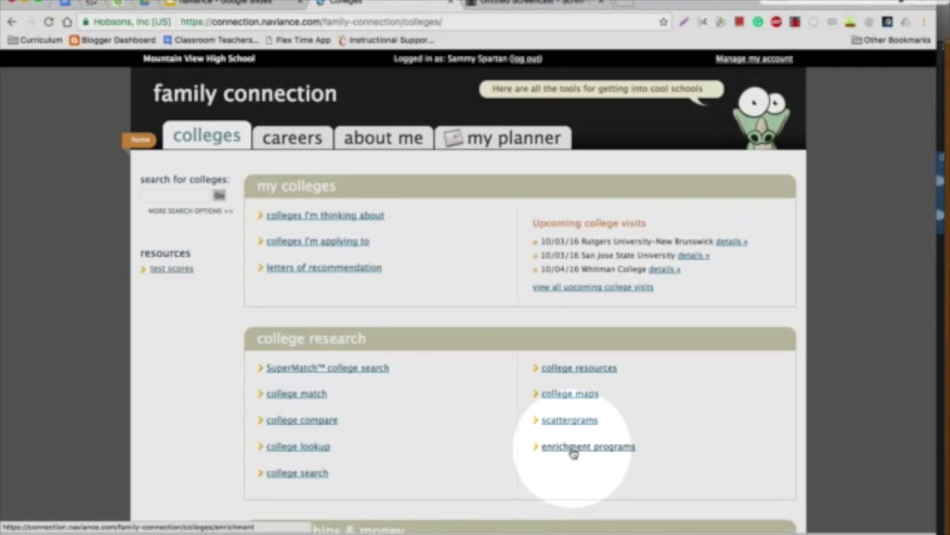
Step: Open college maps and show the Ivy League map pinning Brown, Harvard, Yale and the others
left_click(579, 396)
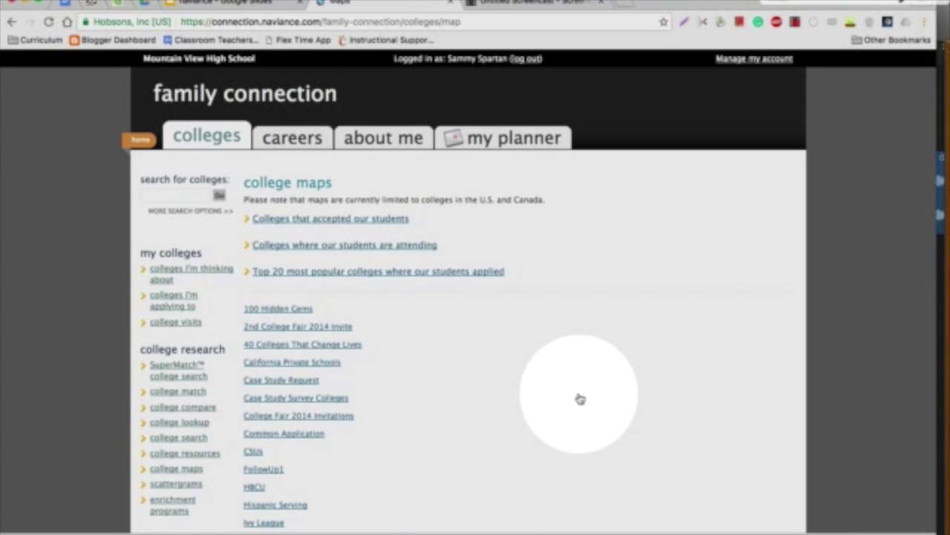
scroll(580, 399, "down", 3)
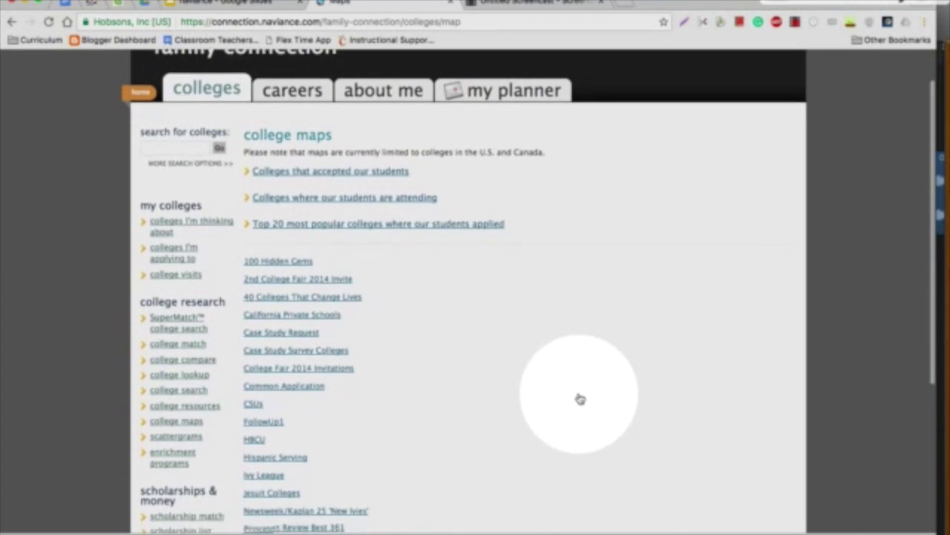
scroll(580, 399, "down", 1)
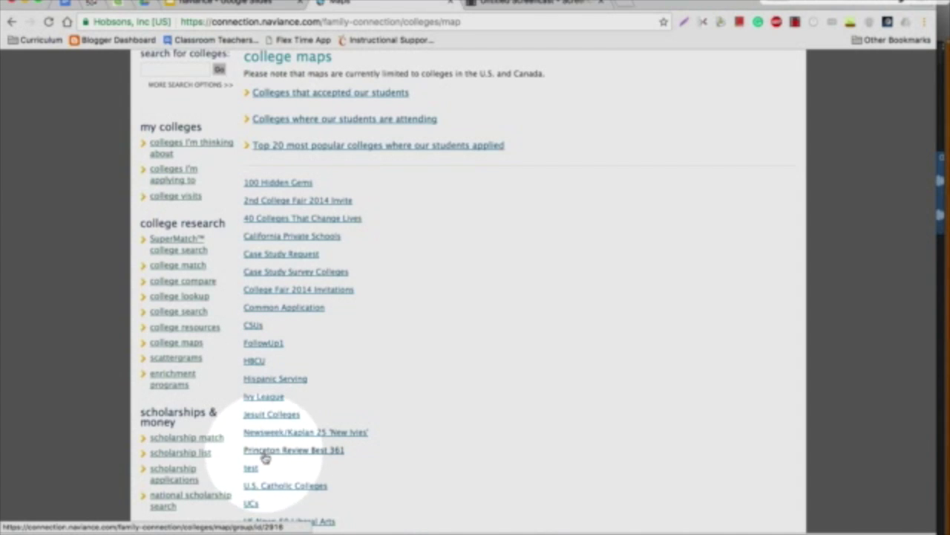
scroll(265, 458, "down", 2)
scroll(265, 458, "down", 1)
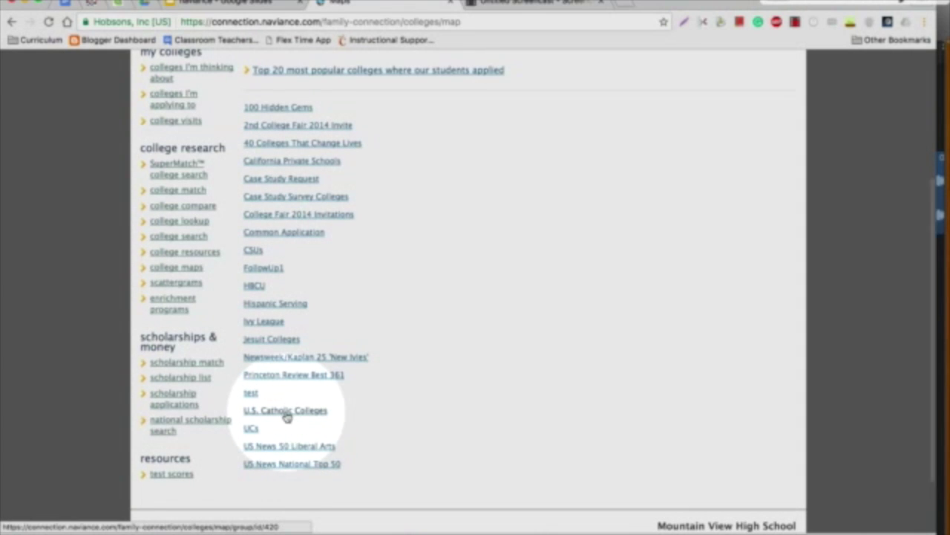
left_click(272, 324)
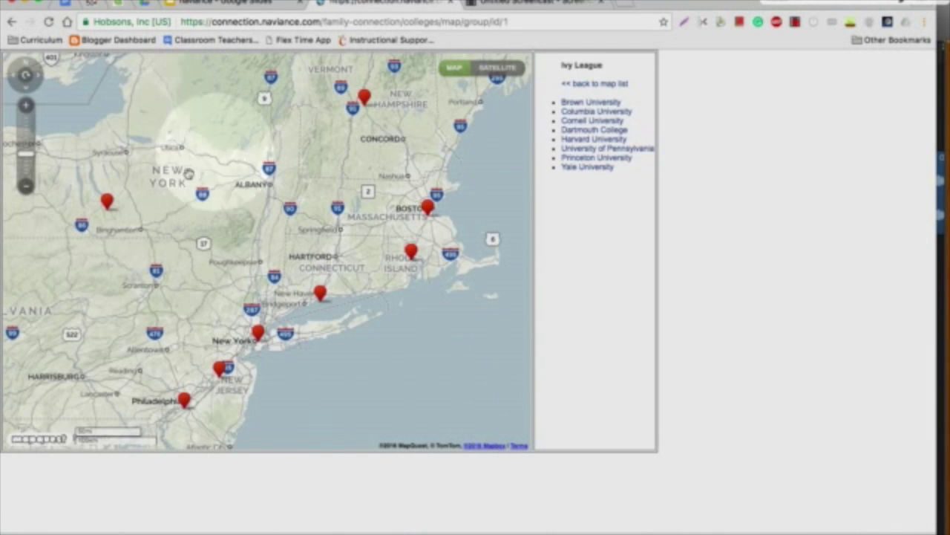
Step: Zoom the Ivy League map out two levels, then go back to the college maps list
left_click(26, 190)
left_click(27, 190)
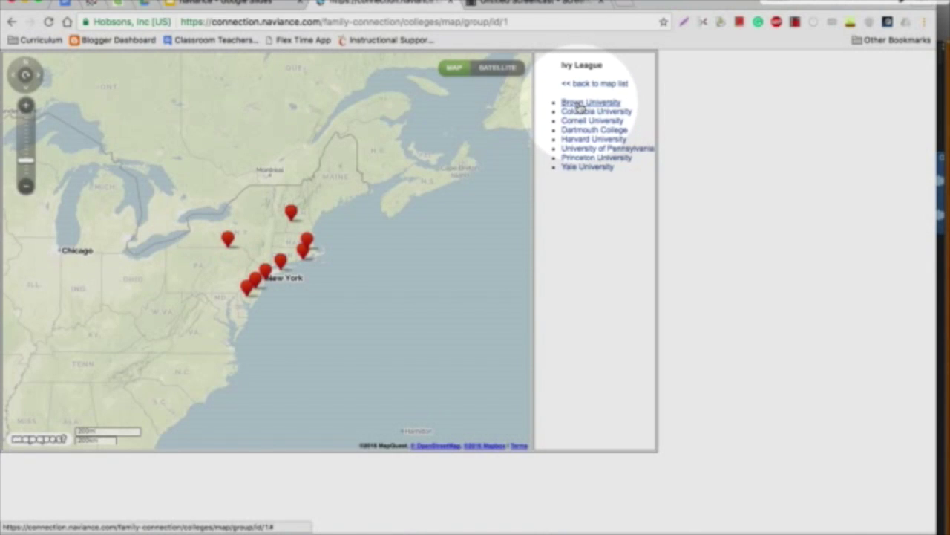
left_click(12, 23)
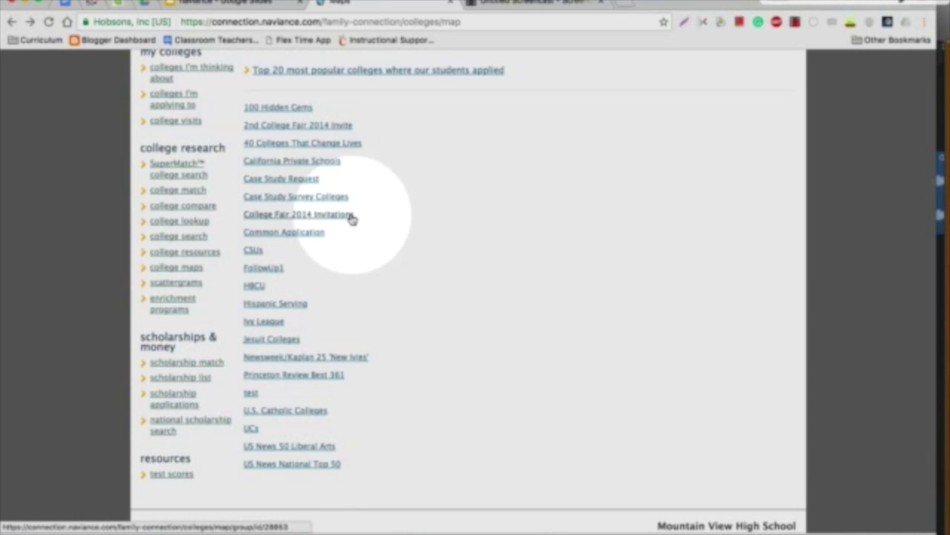
Step: View the 'Top 20 most popular colleges where our students applied' map, then return to the list
scroll(350, 216, "up", 2)
scroll(351, 218, "up", 1)
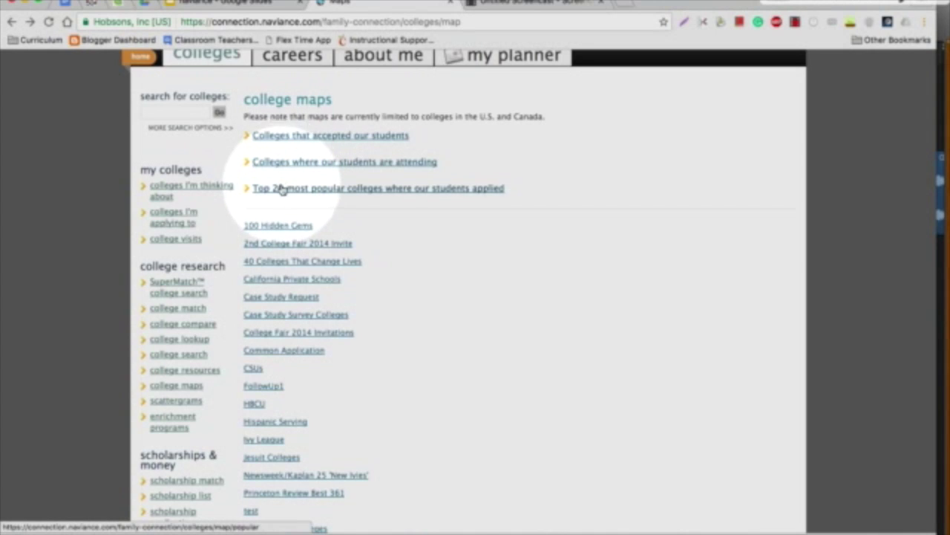
left_click(360, 190)
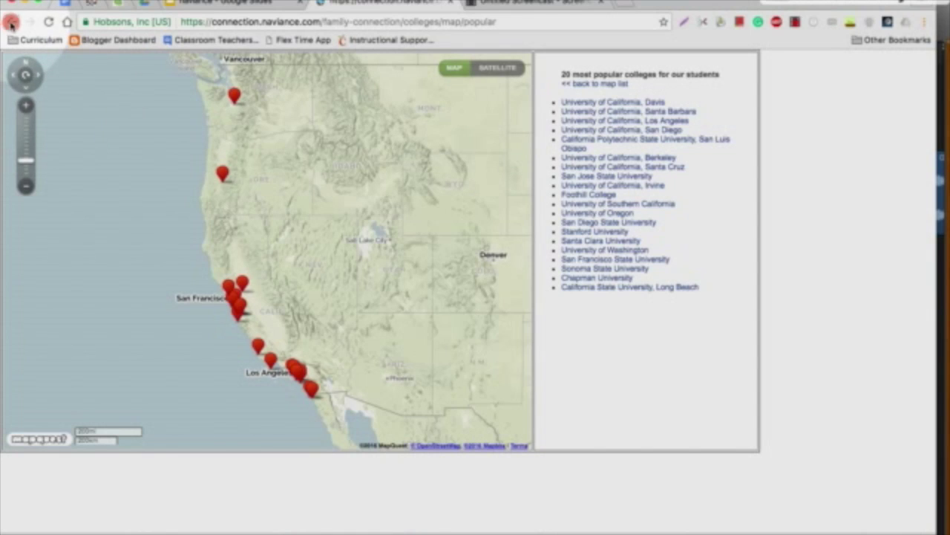
left_click(10, 24)
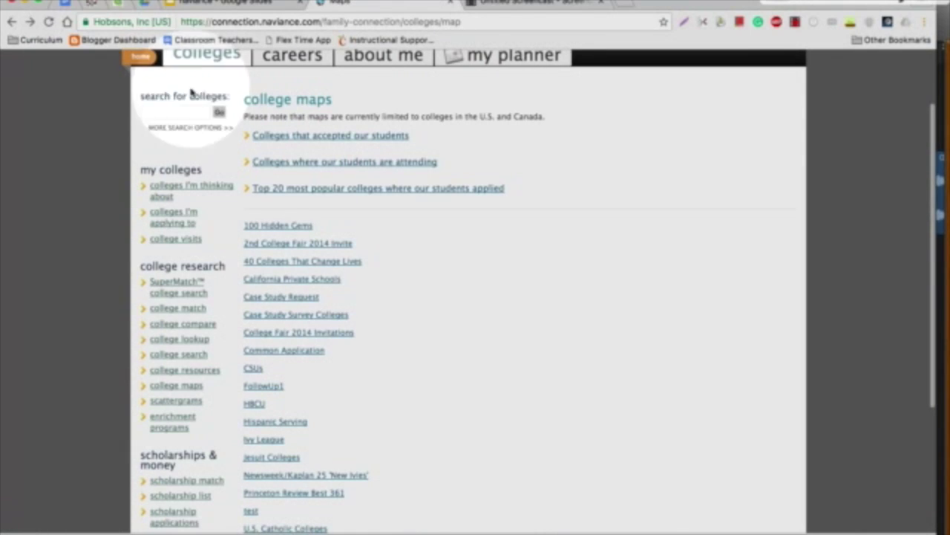
Step: Browse the map of colleges where students are attending, then return to the 'naviance' Pause to Explore slide
left_click(272, 163)
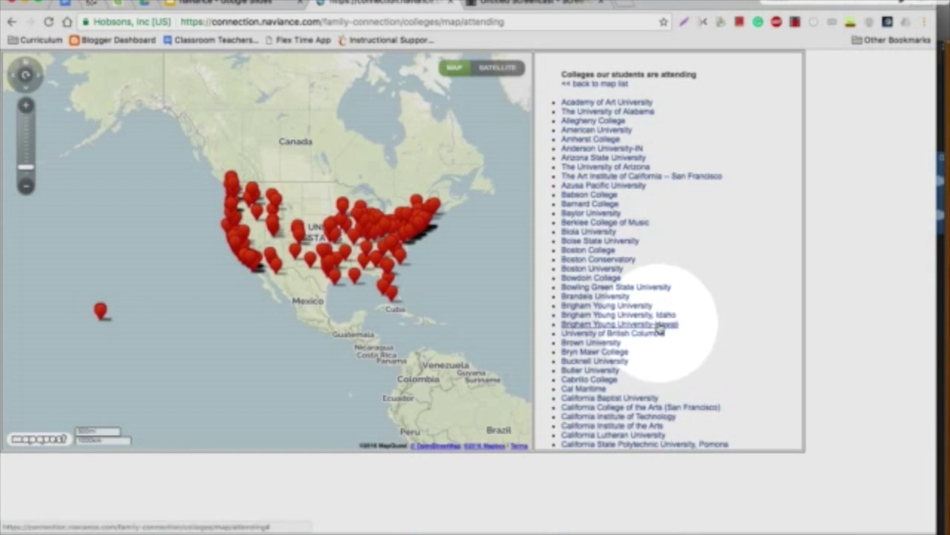
scroll(646, 323, "down", 5)
scroll(659, 327, "down", 5)
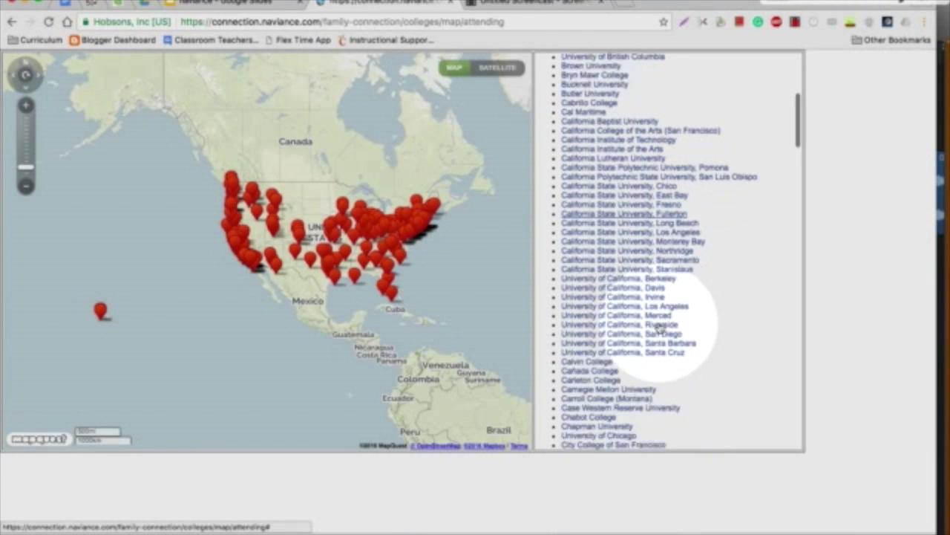
scroll(659, 327, "down", 5)
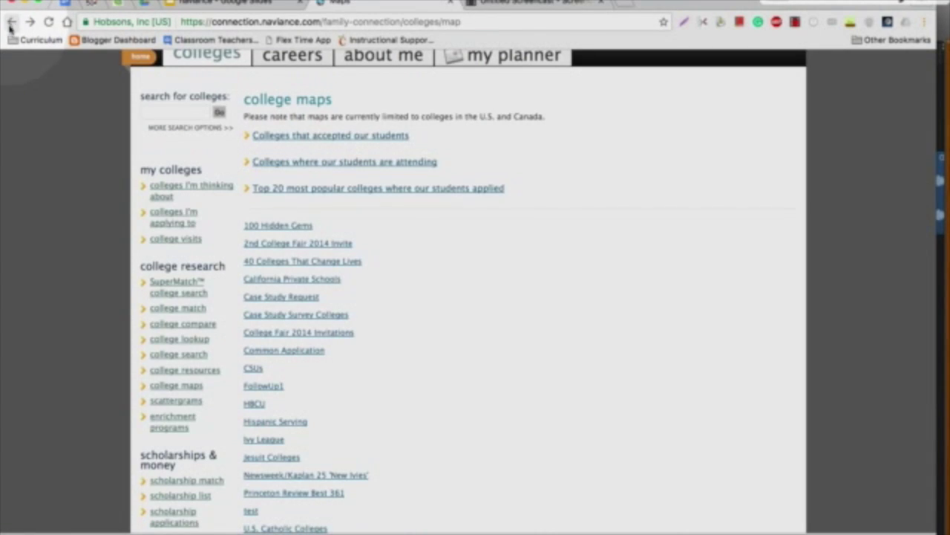
left_click(197, 6)
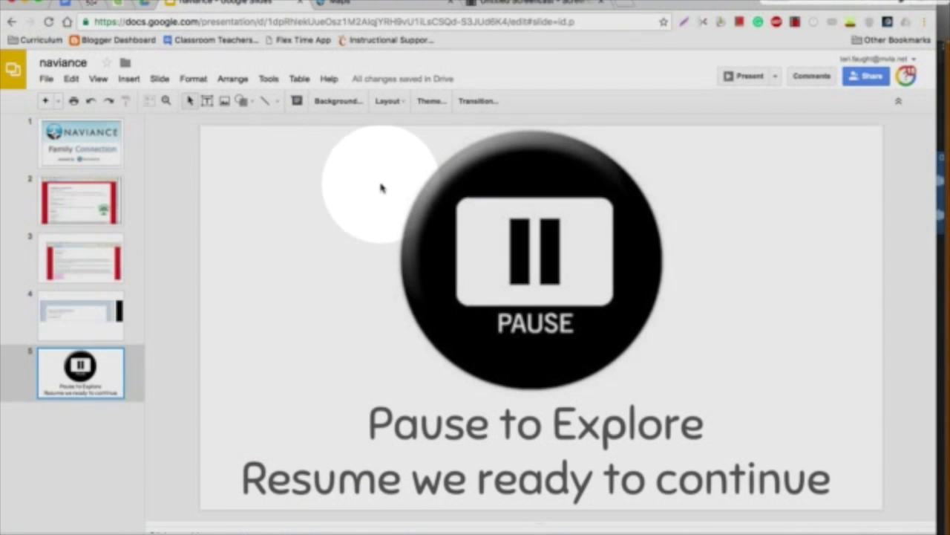